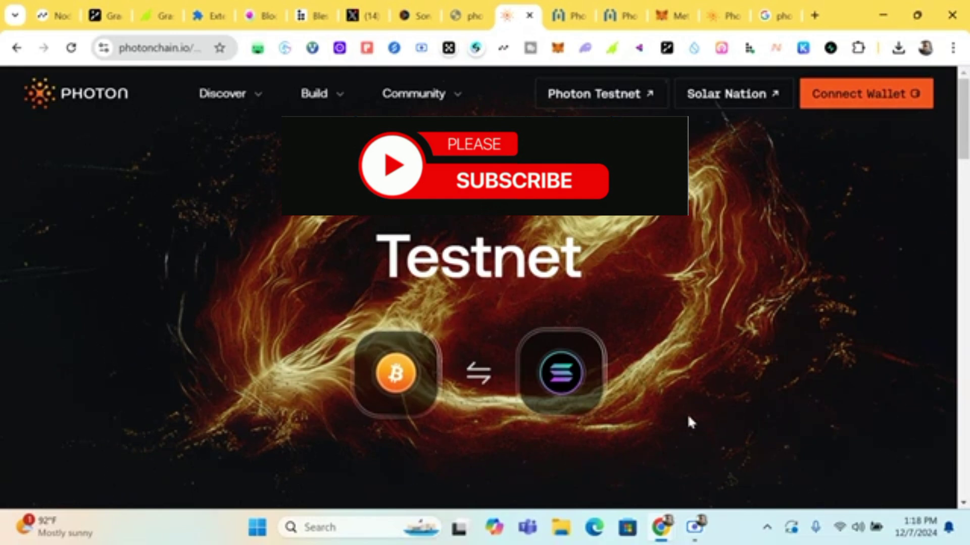
Connect MetaMask as the EVM wallet and approve it, showing its shortened address in the header
left_click_drag(660, 369, 702, 411)
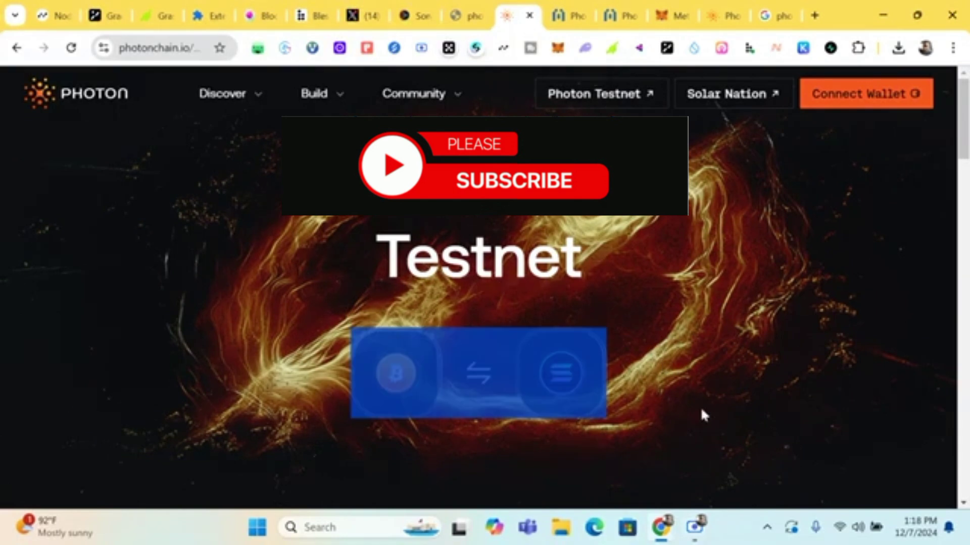
left_click(704, 415)
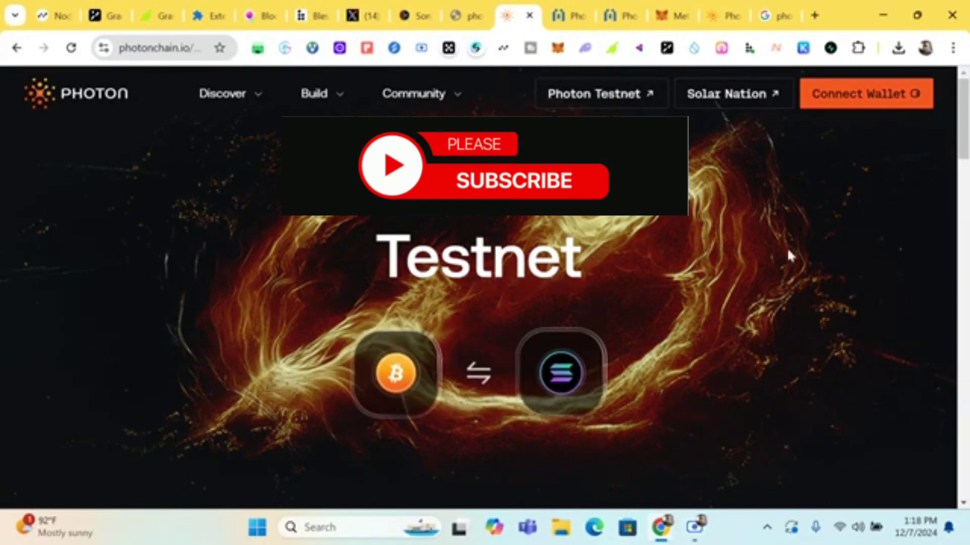
left_click(826, 108)
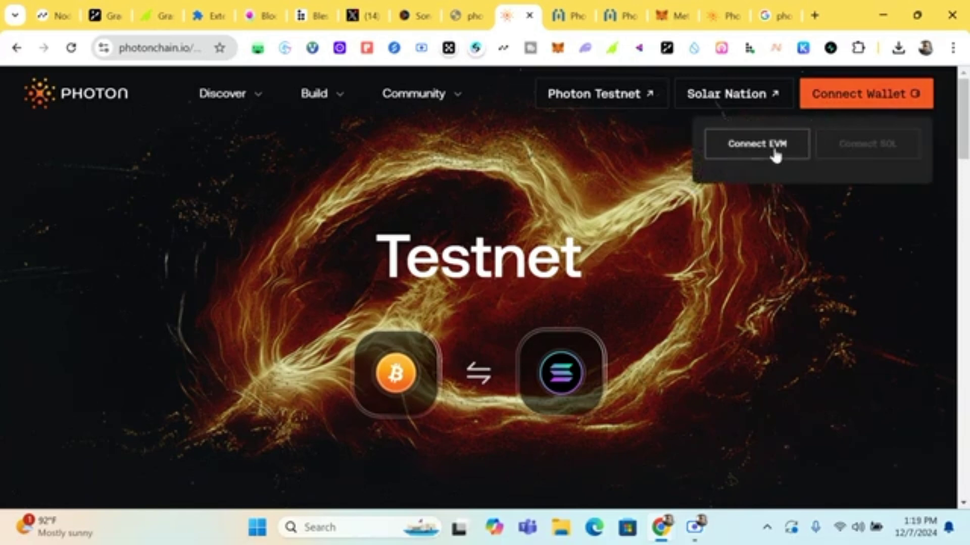
left_click(776, 152)
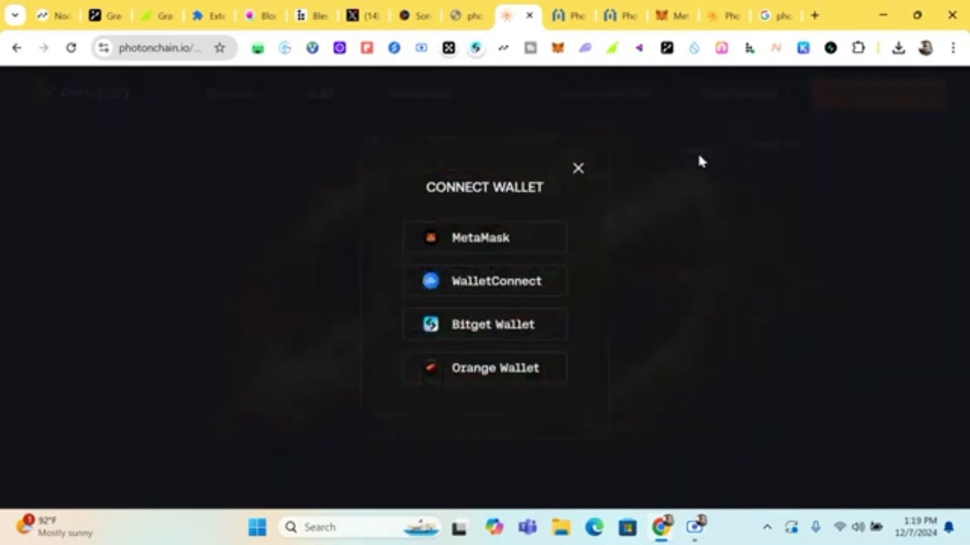
left_click(512, 236)
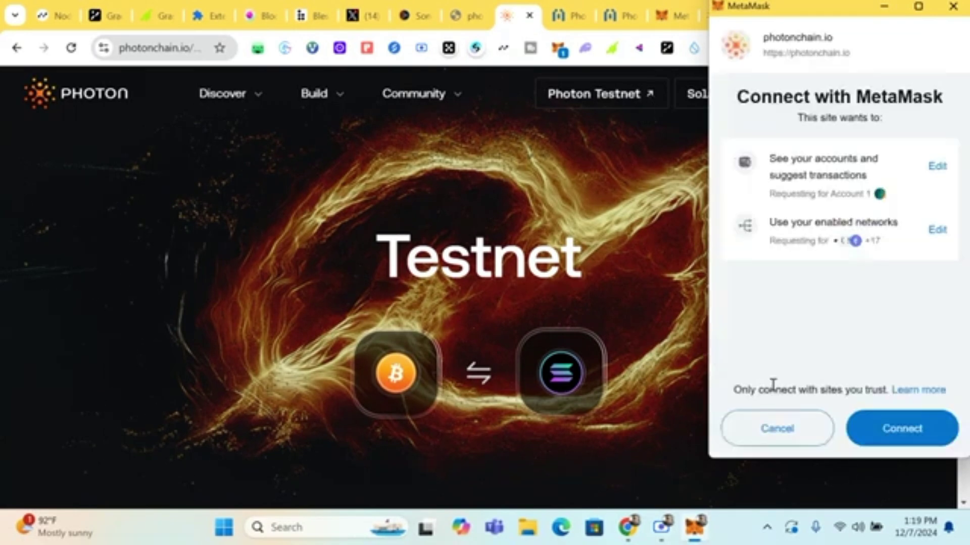
left_click(866, 431)
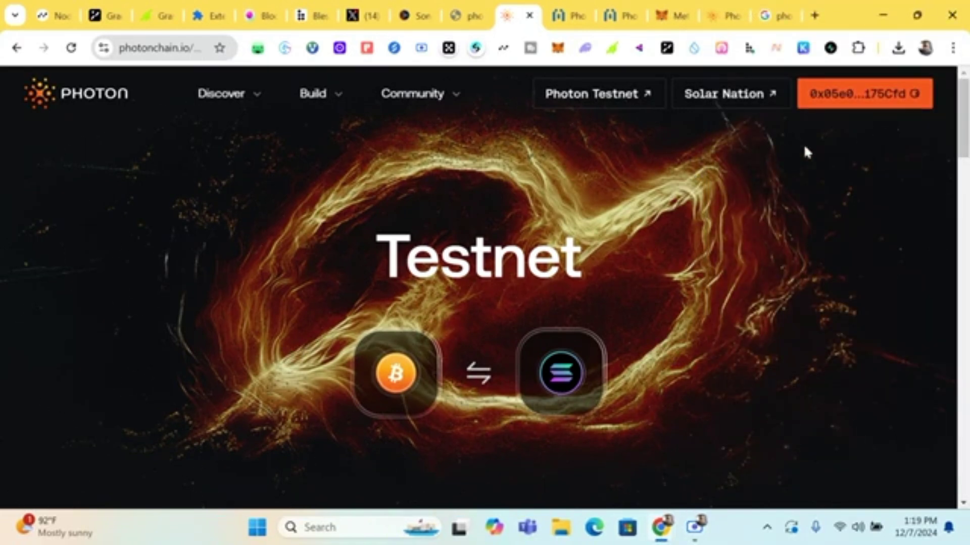
Add Phantom as the Solana wallet, approve it, and check both wallets' zero balances
left_click(856, 105)
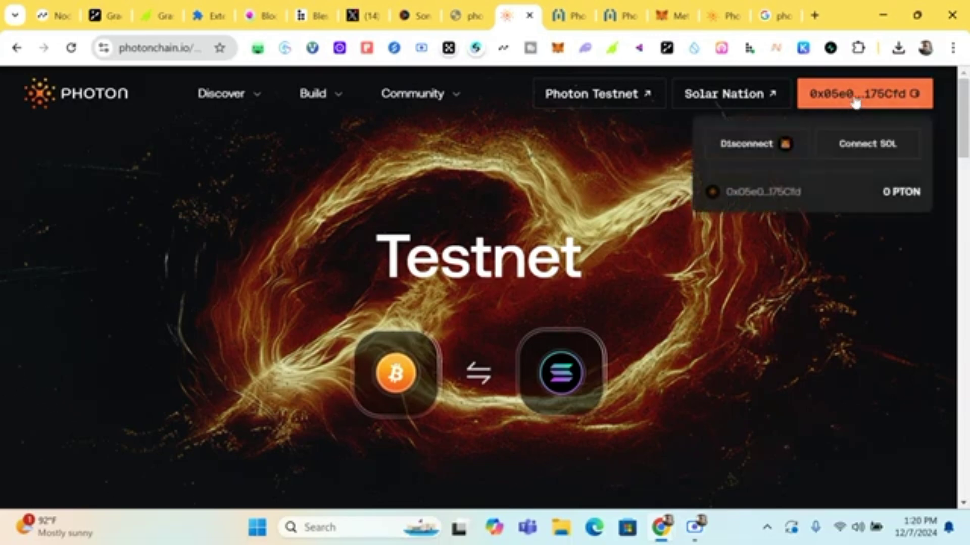
left_click(830, 149)
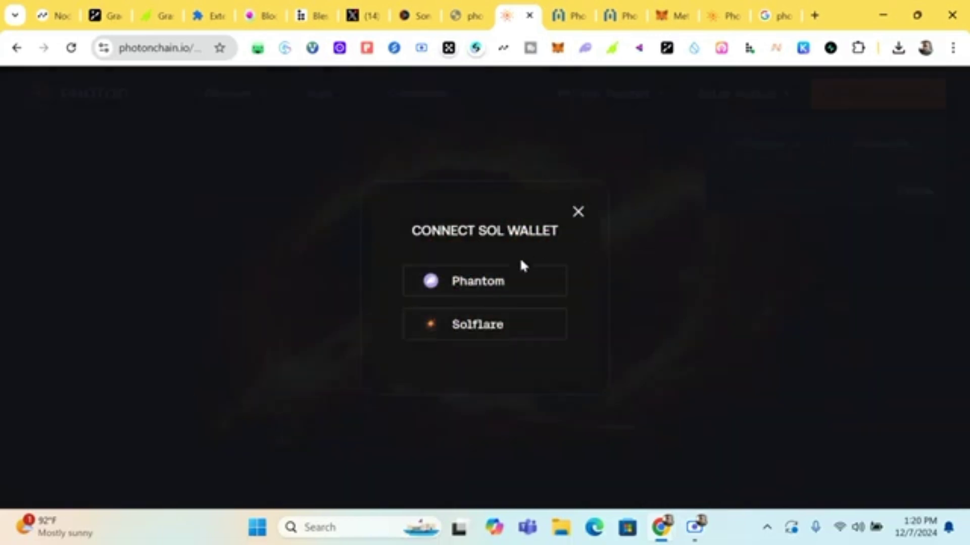
left_click(500, 278)
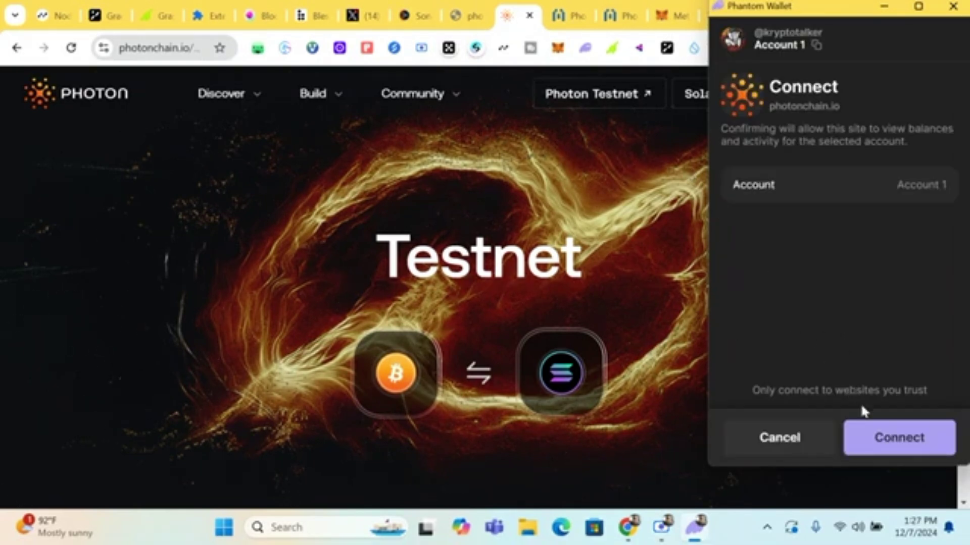
left_click(872, 436)
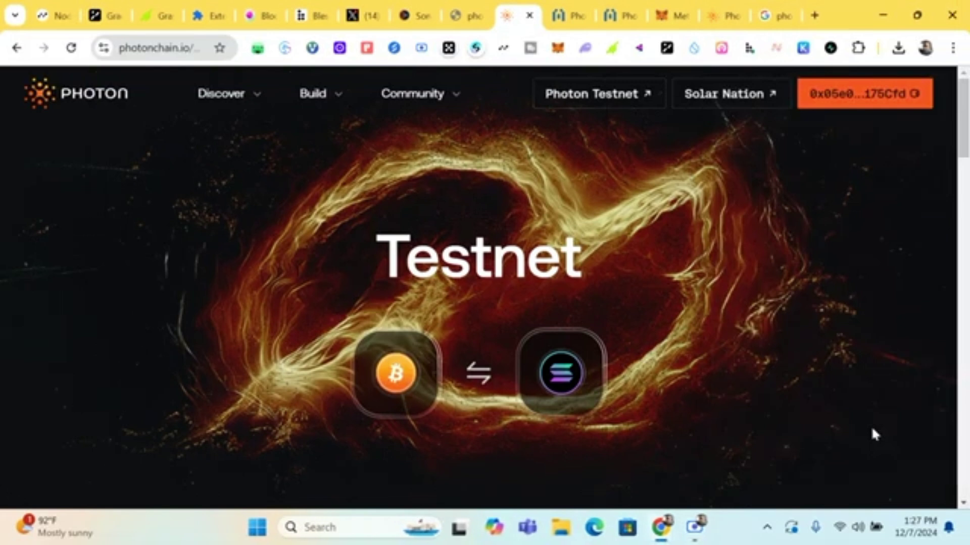
left_click(841, 100)
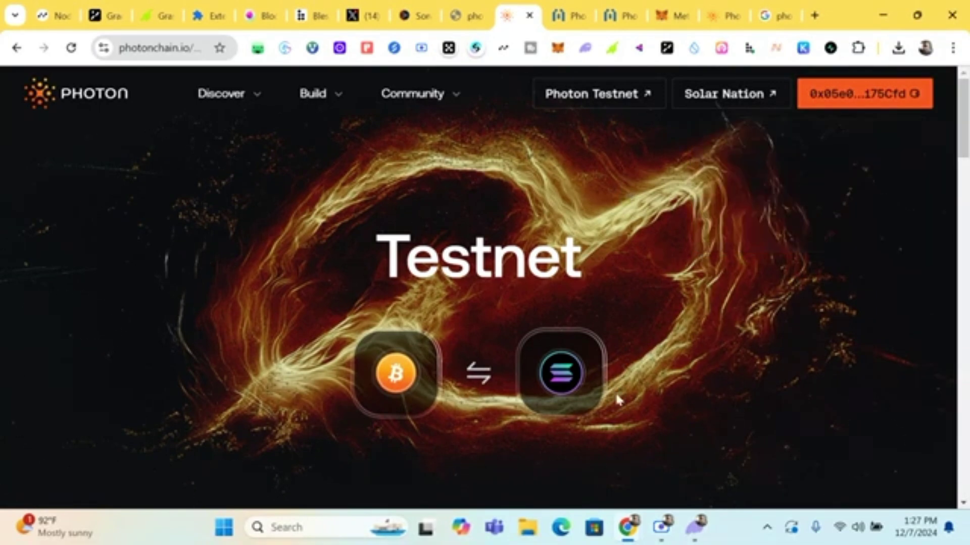
Scroll past Testnet Info and the connection cards to Faucet cards 05–08
scroll(616, 396, "down", 5)
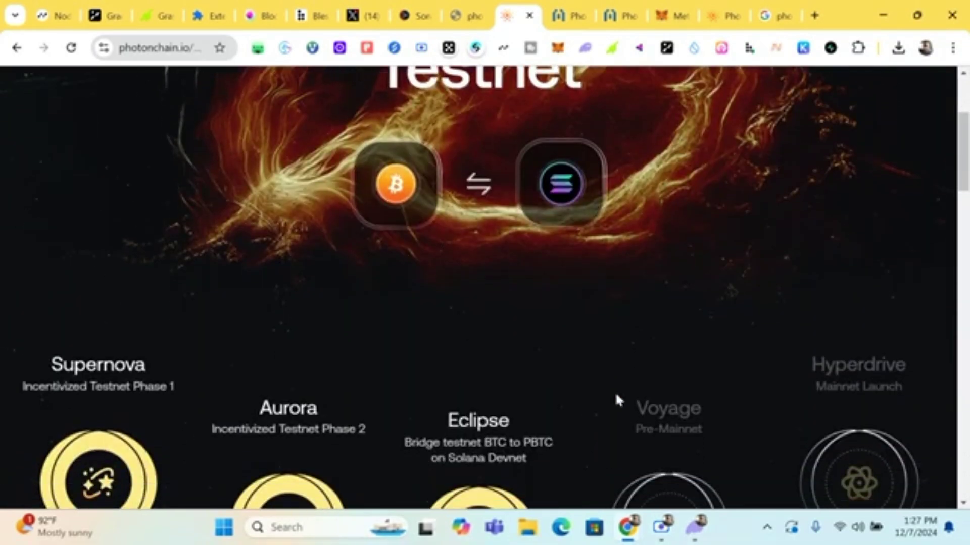
scroll(616, 396, "down", 8)
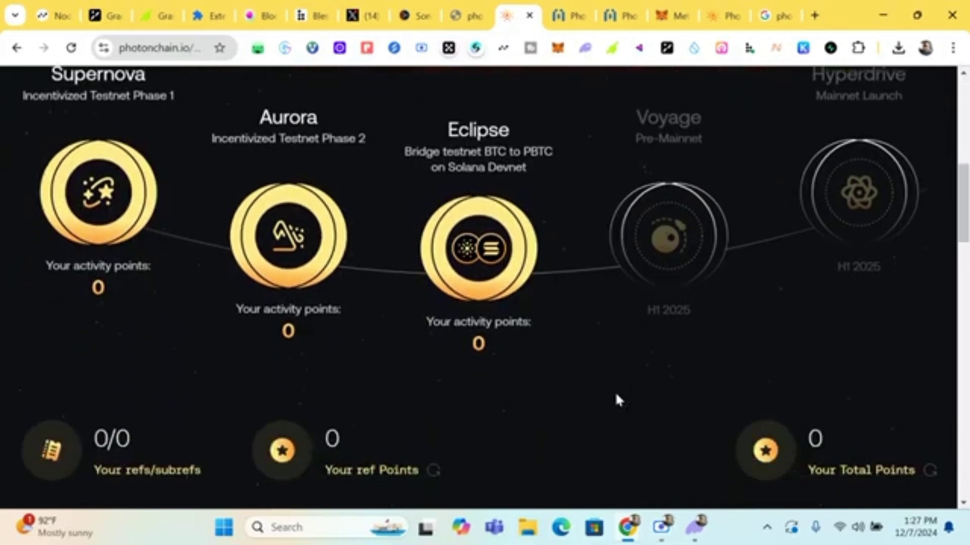
scroll(616, 398, "down", 5)
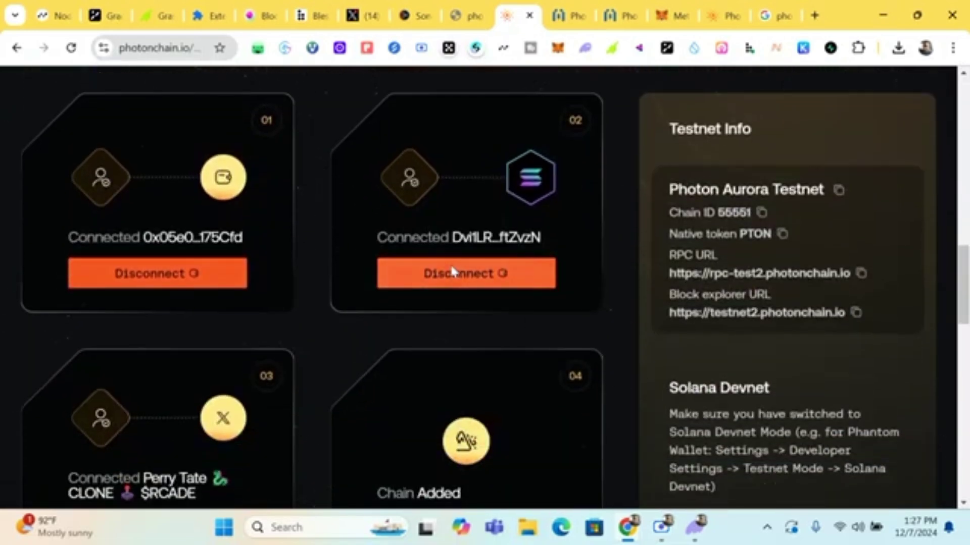
scroll(447, 271, "up", 2)
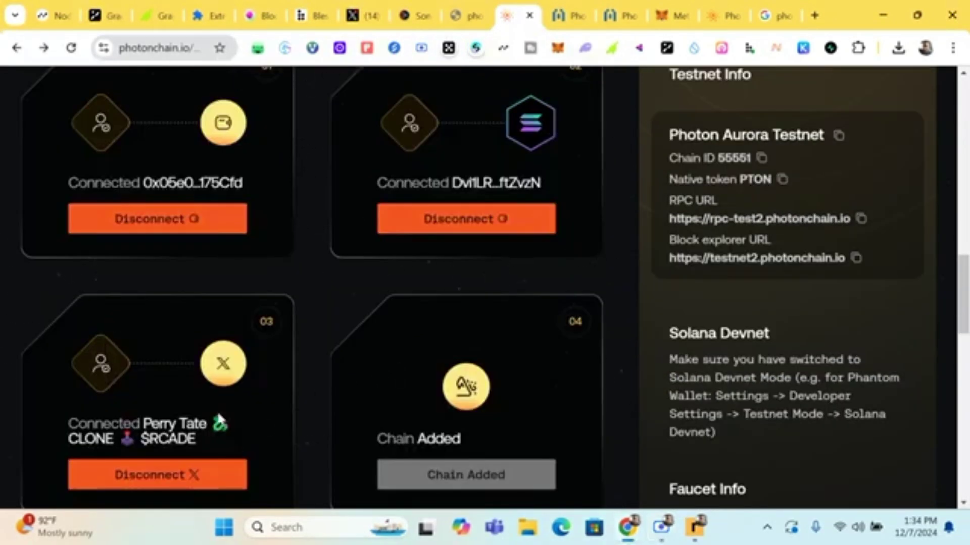
scroll(210, 369, "down", 1)
scroll(211, 368, "up", 5)
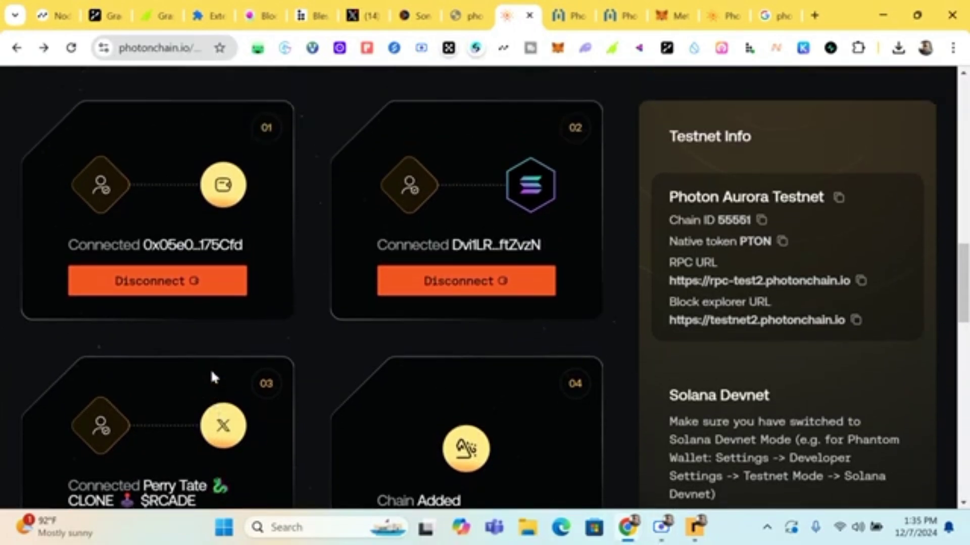
scroll(210, 369, "down", 8)
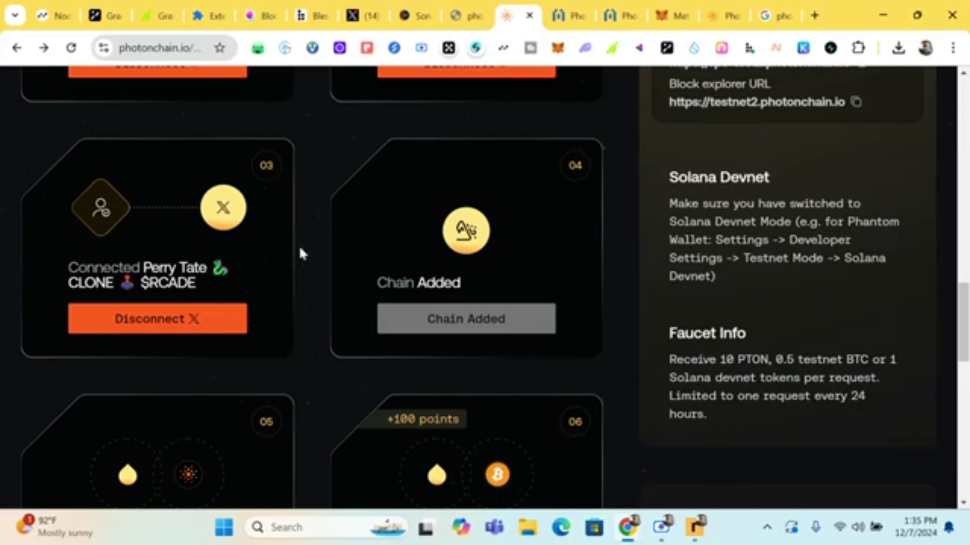
scroll(309, 289, "down", 1)
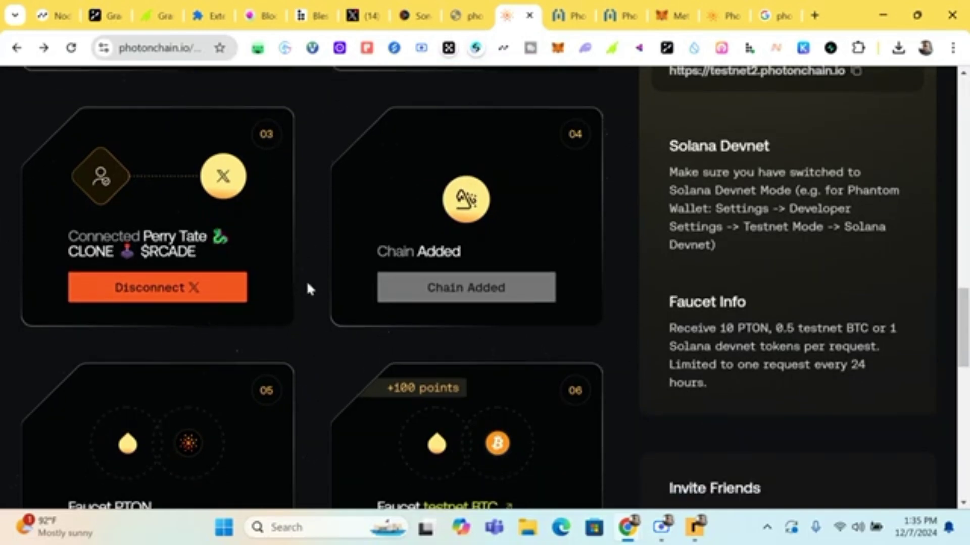
scroll(308, 286, "down", 4)
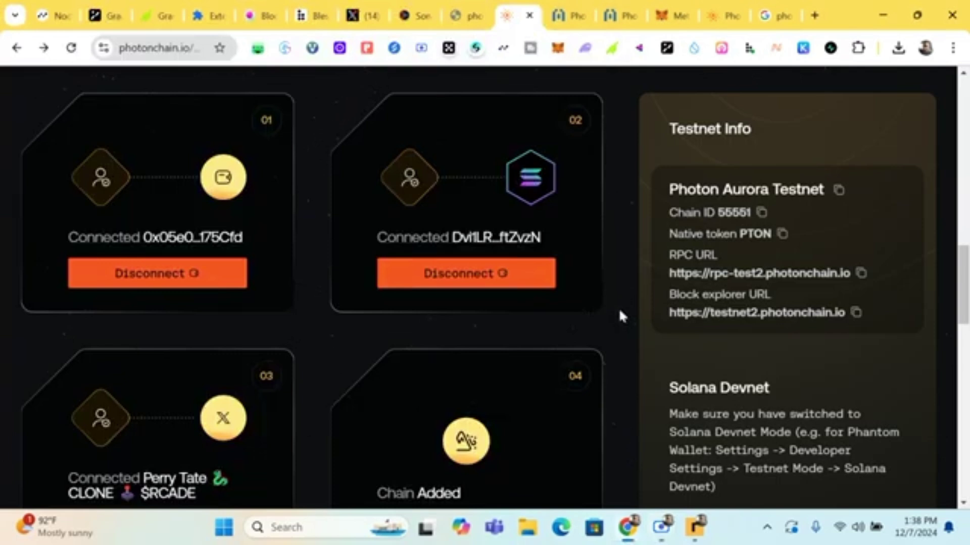
scroll(620, 312, "down", 3)
scroll(620, 312, "up", 2)
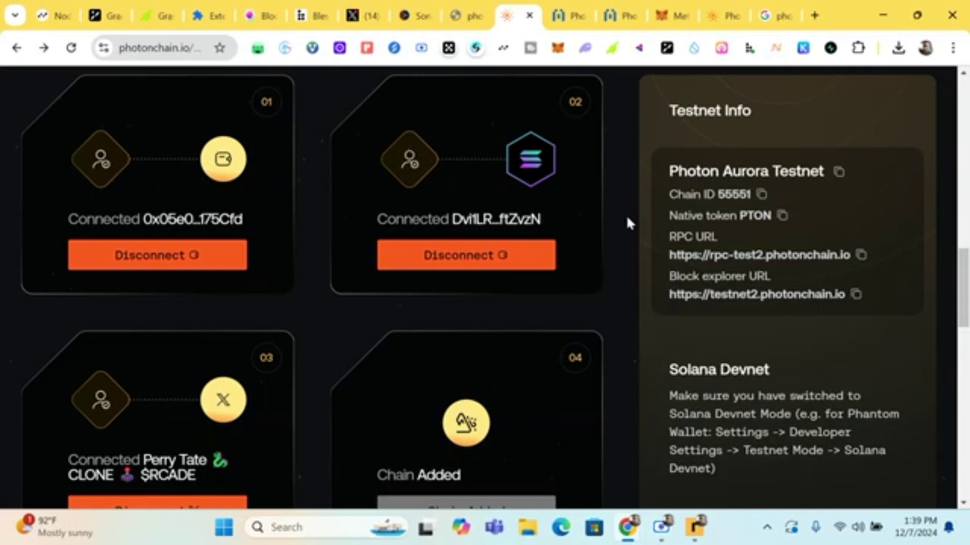
scroll(629, 222, "up", 1)
scroll(629, 222, "down", 2)
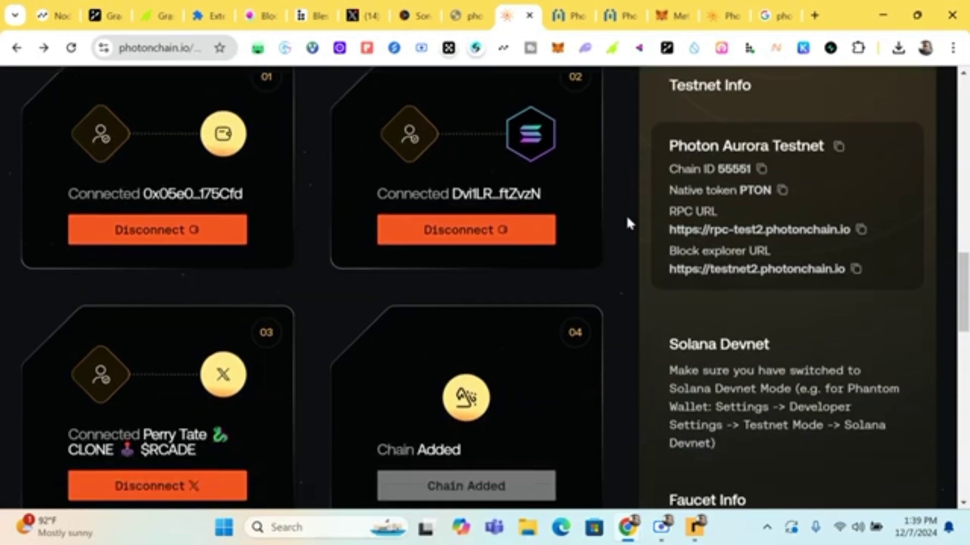
scroll(629, 222, "down", 1)
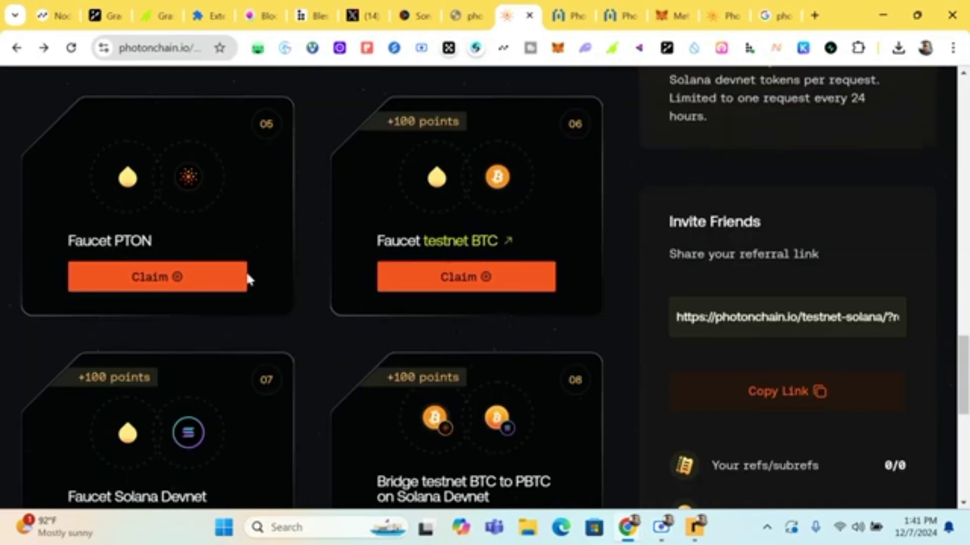
Claim 10 PTON with a signed MetaMask request, then claim testnet BTC from its faucet
left_click(232, 277)
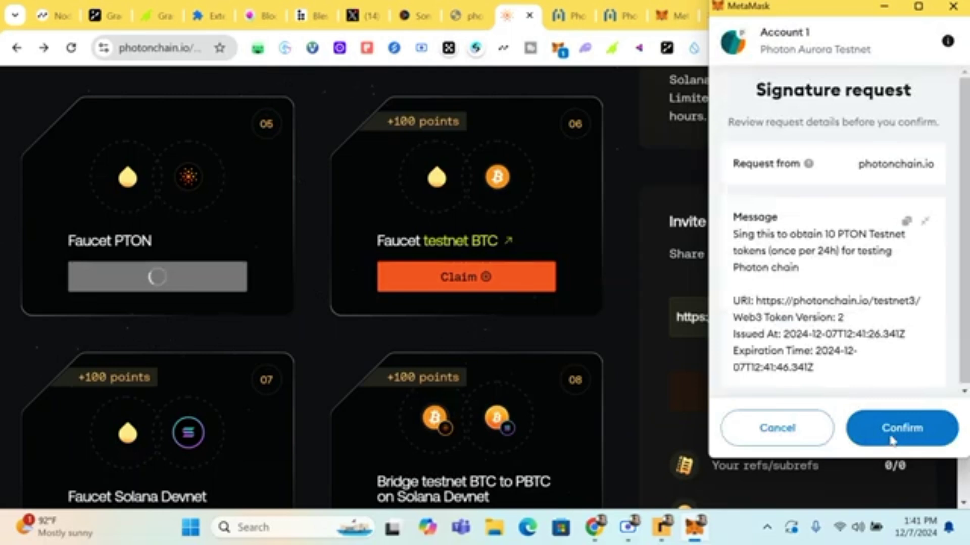
left_click(889, 440)
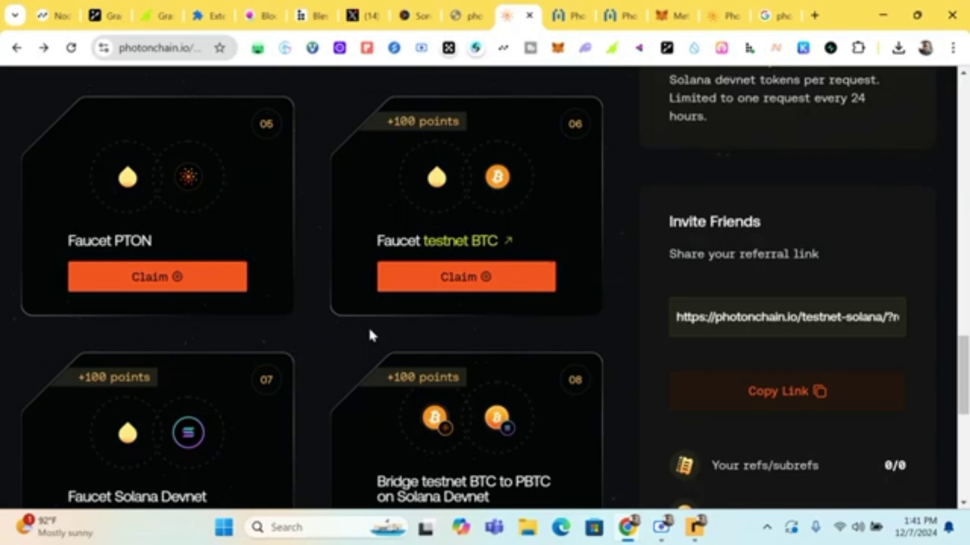
left_click(419, 291)
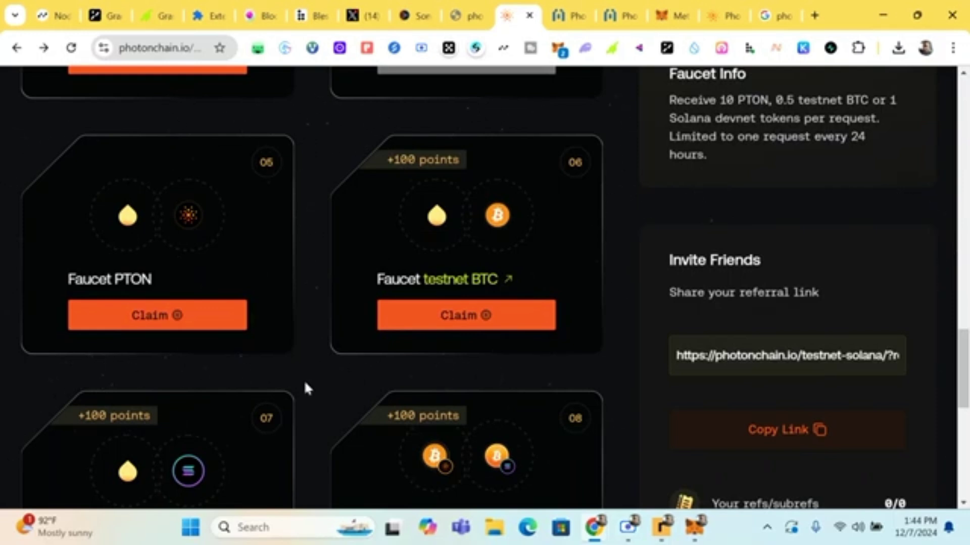
Start the testnet BTC to PBTC bridge, pass the approval warning, then dismiss MetaMask's fee warning
scroll(305, 388, "down", 5)
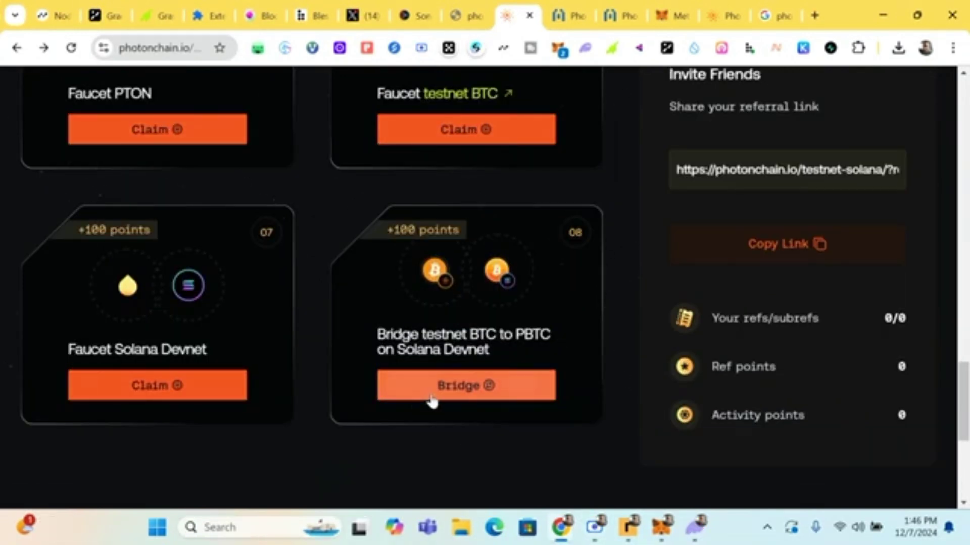
left_click(431, 401)
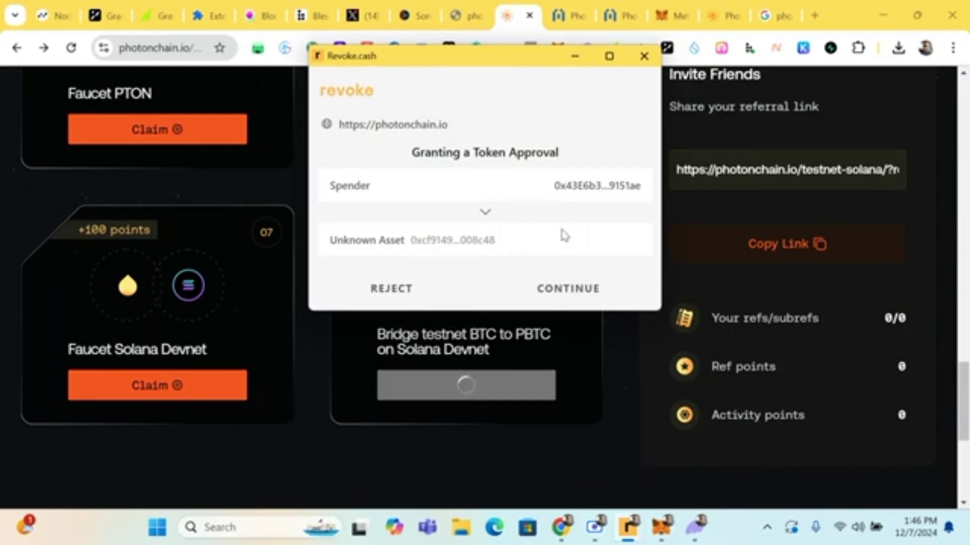
left_click(564, 298)
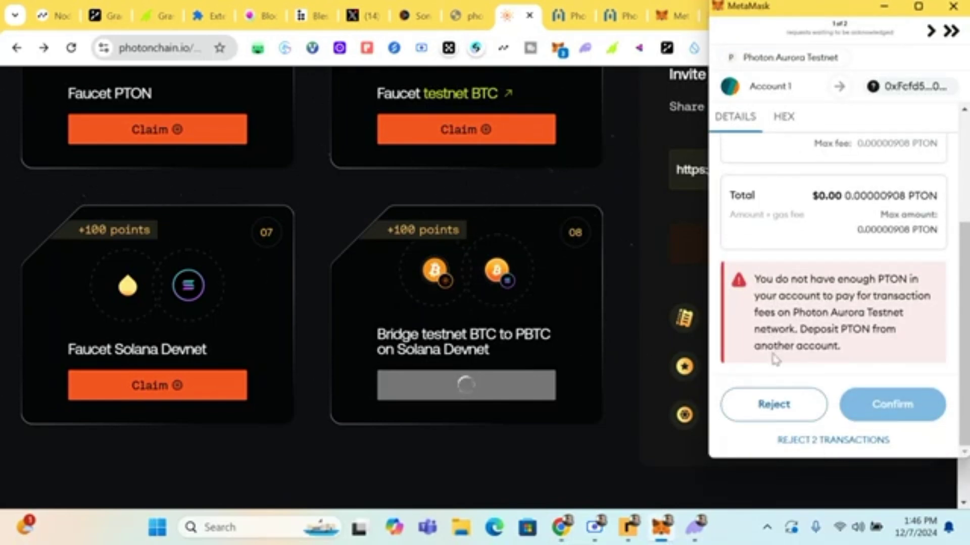
scroll(774, 357, "up", 1)
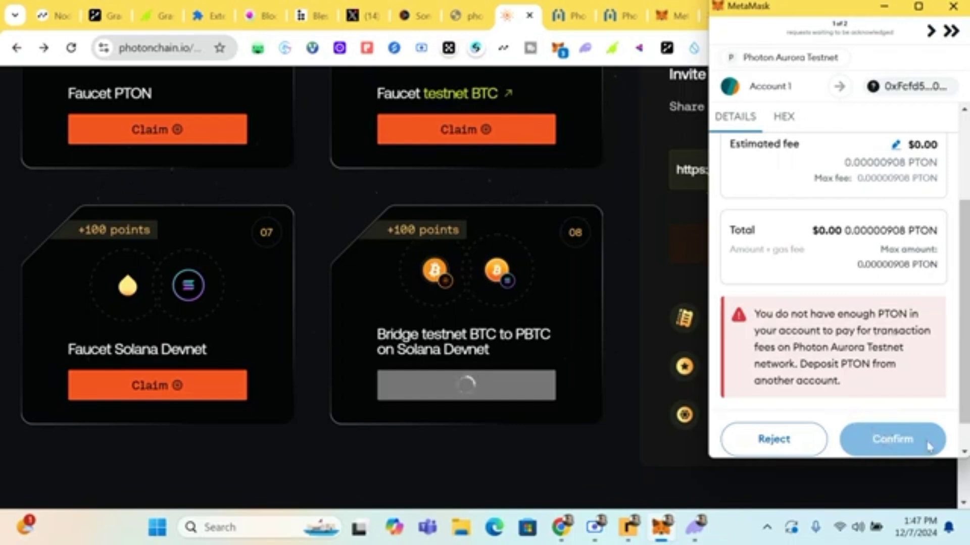
left_click(964, 449)
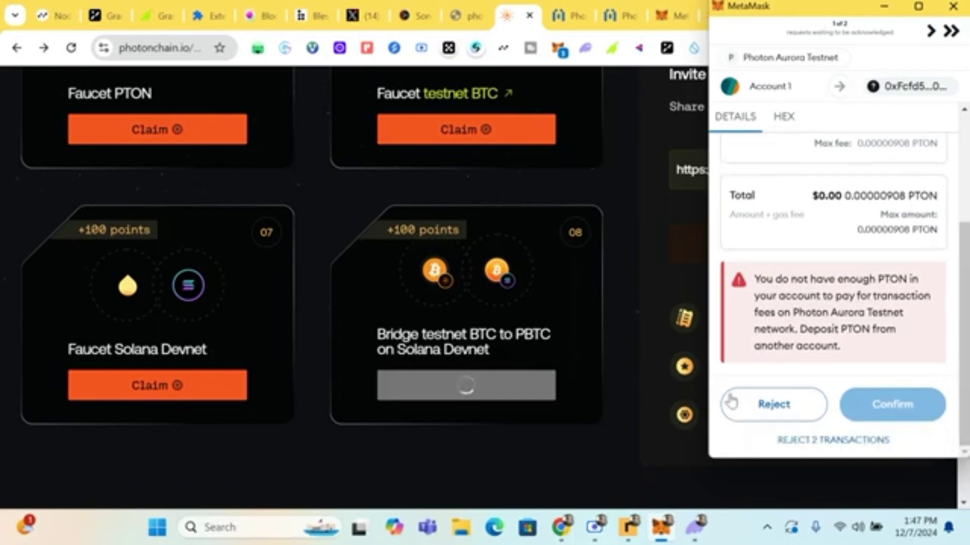
left_click(611, 398)
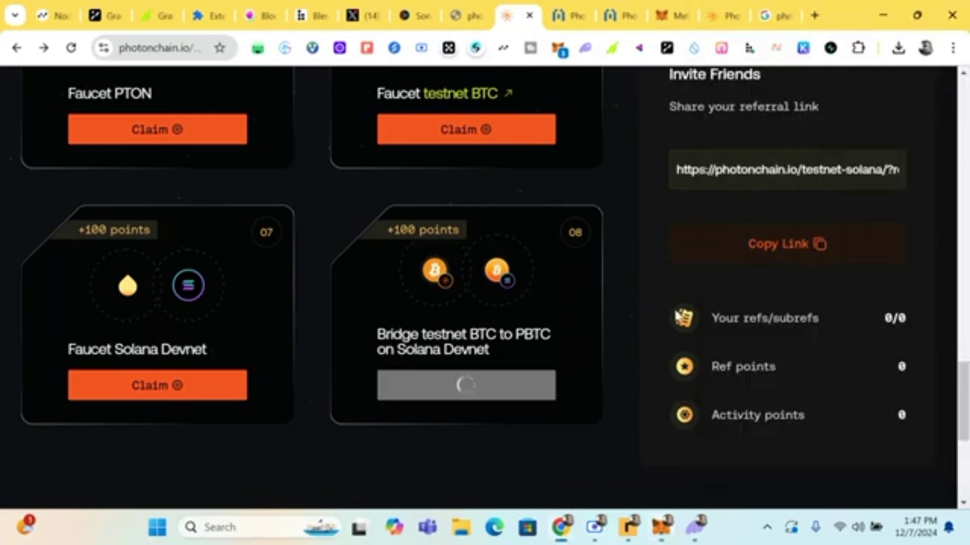
scroll(655, 217, "up", 1)
scroll(654, 214, "up", 1)
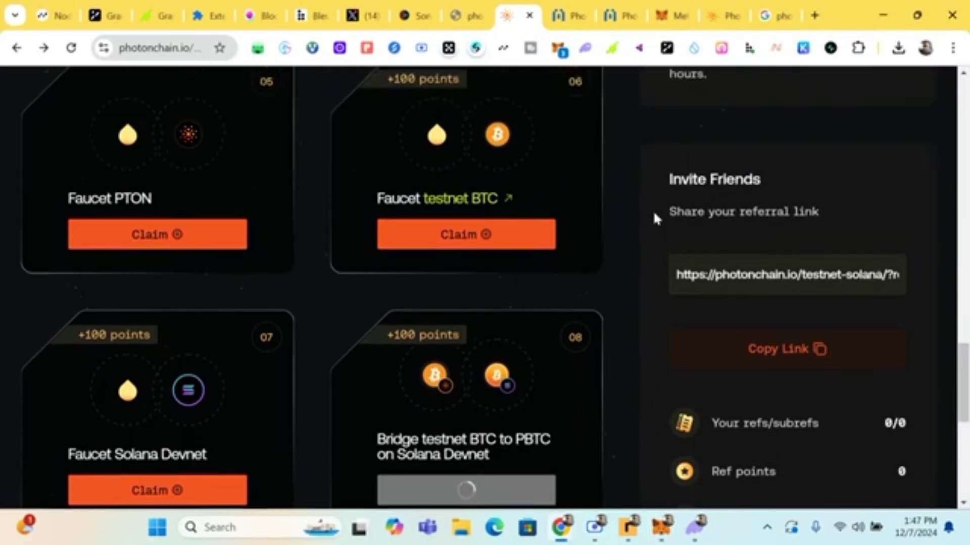
scroll(654, 215, "up", 2)
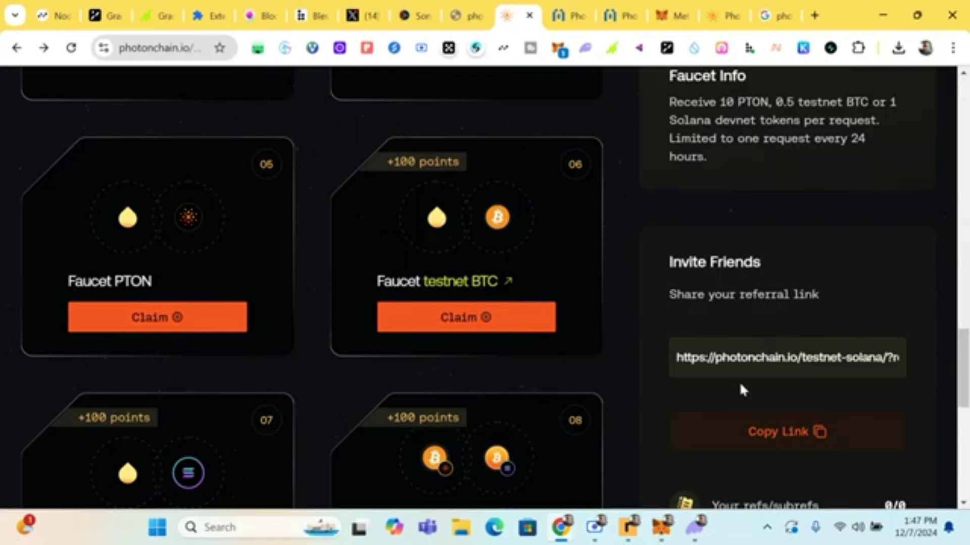
scroll(738, 381, "down", 1)
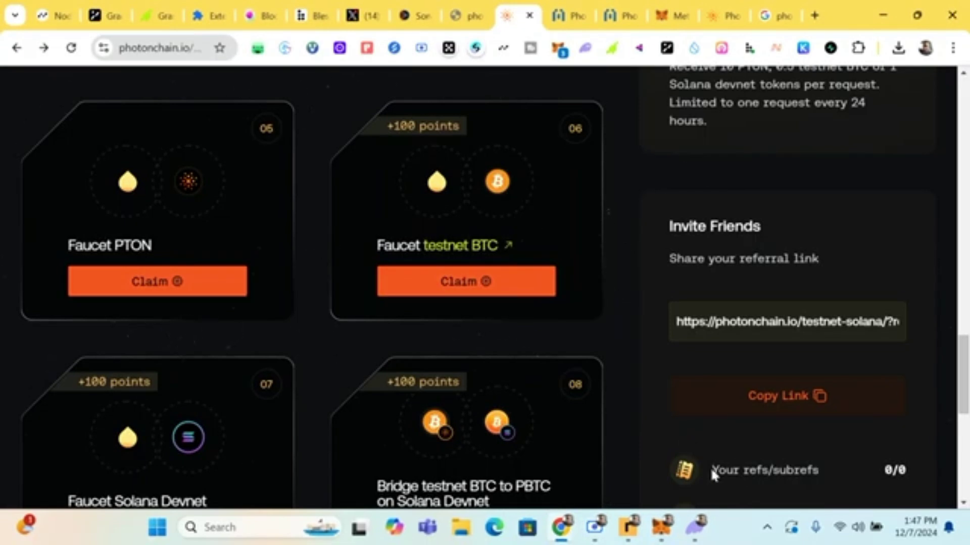
scroll(711, 468, "down", 1)
scroll(705, 443, "down", 1)
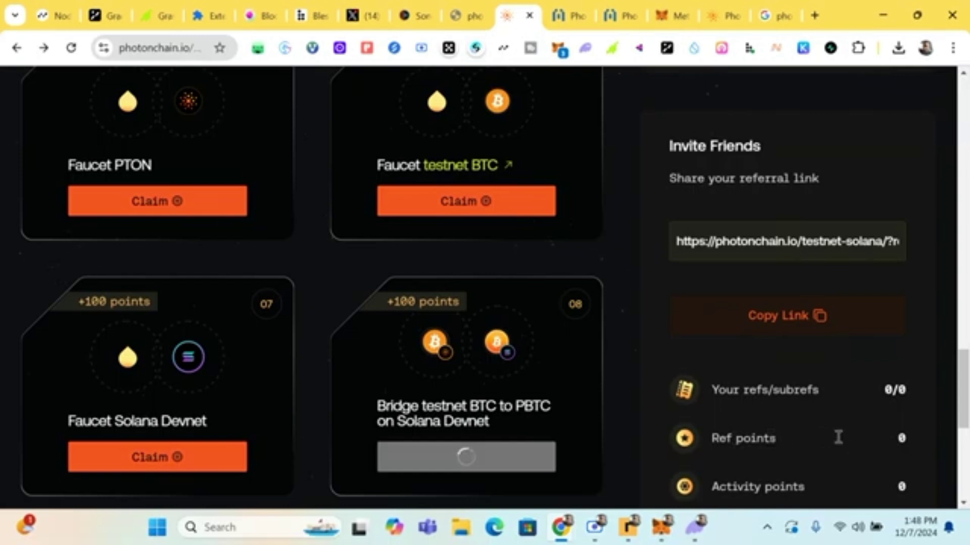
scroll(833, 461, "down", 1)
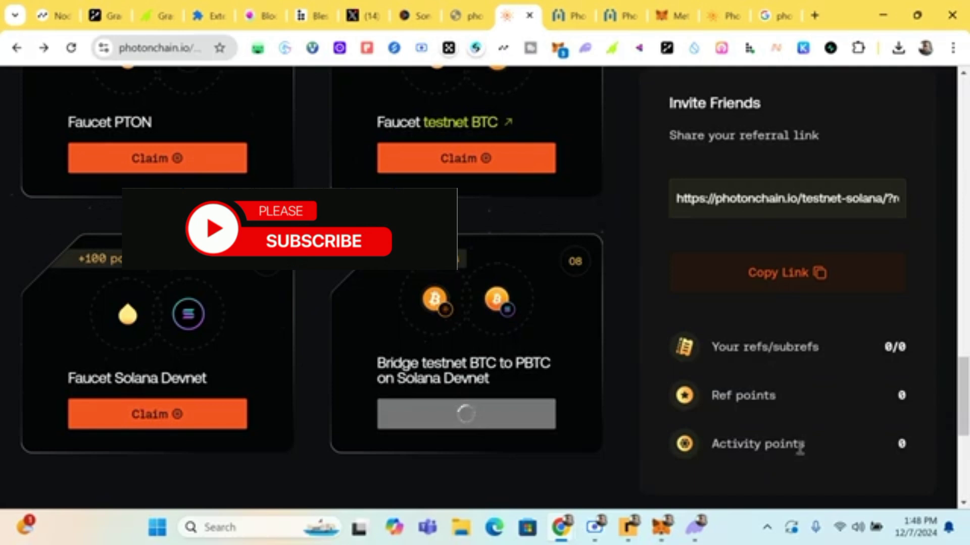
scroll(800, 447, "down", 1)
scroll(798, 448, "up", 1)
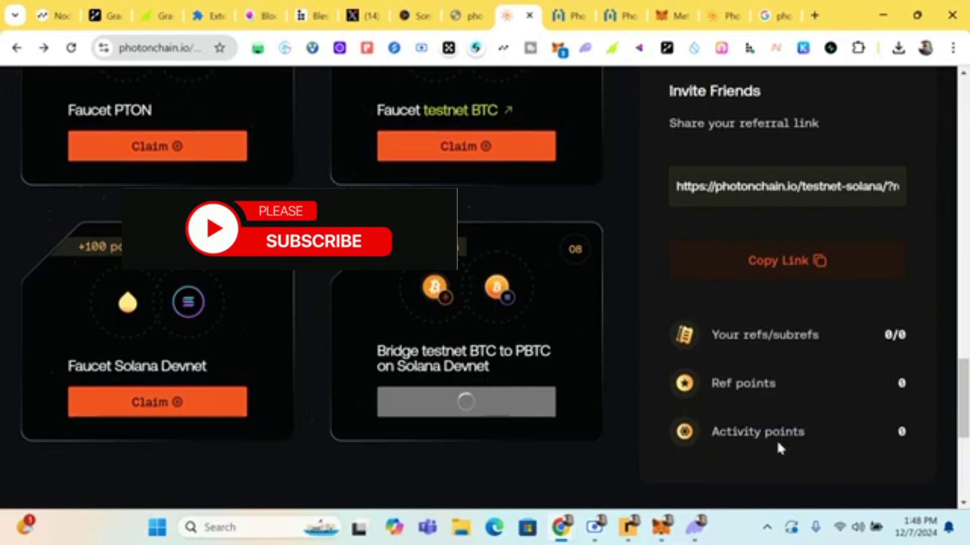
scroll(778, 444, "down", 2)
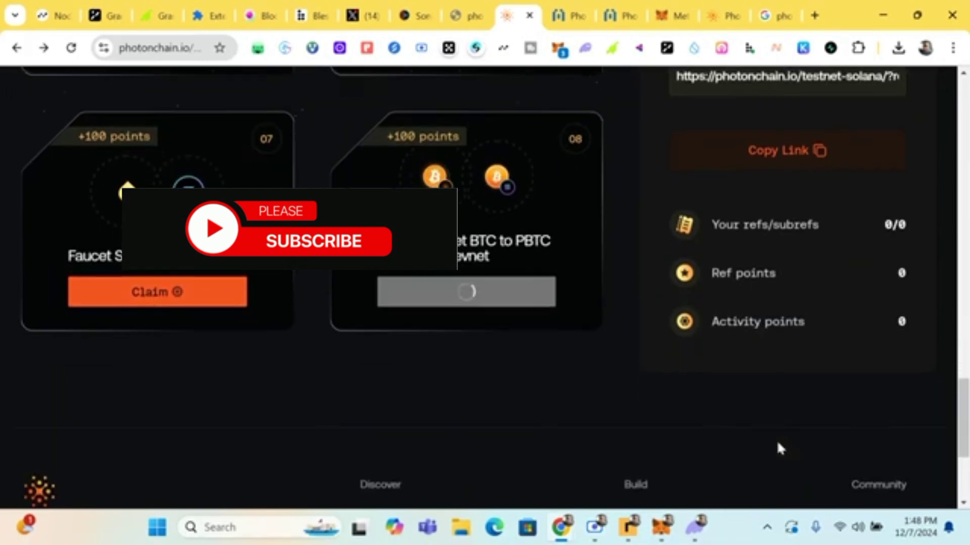